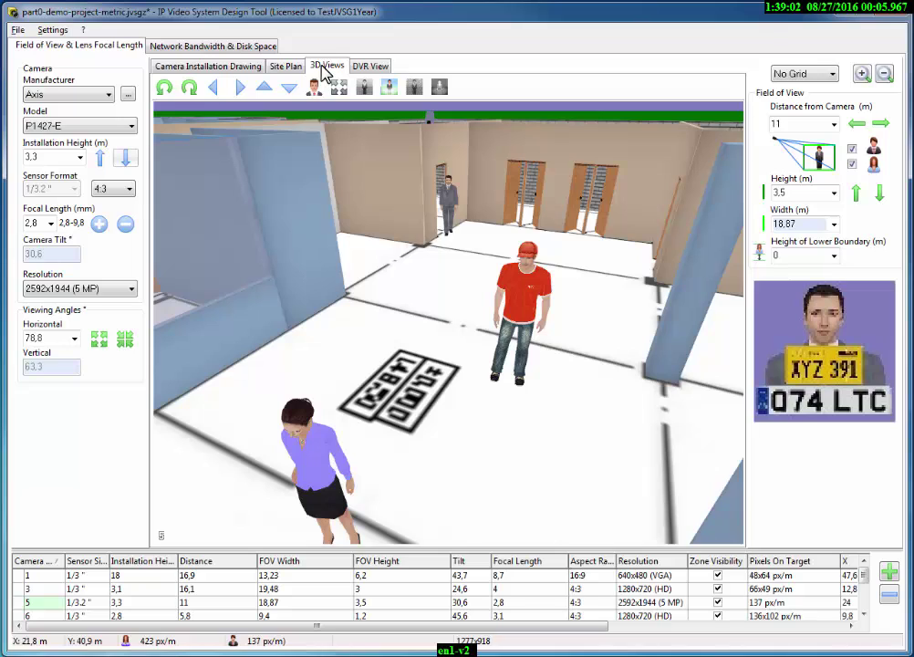
- Look at the demo project's site plan and camera installation drawing, and create a new project
{"action": "left_click", "coordinate": [277, 69]}
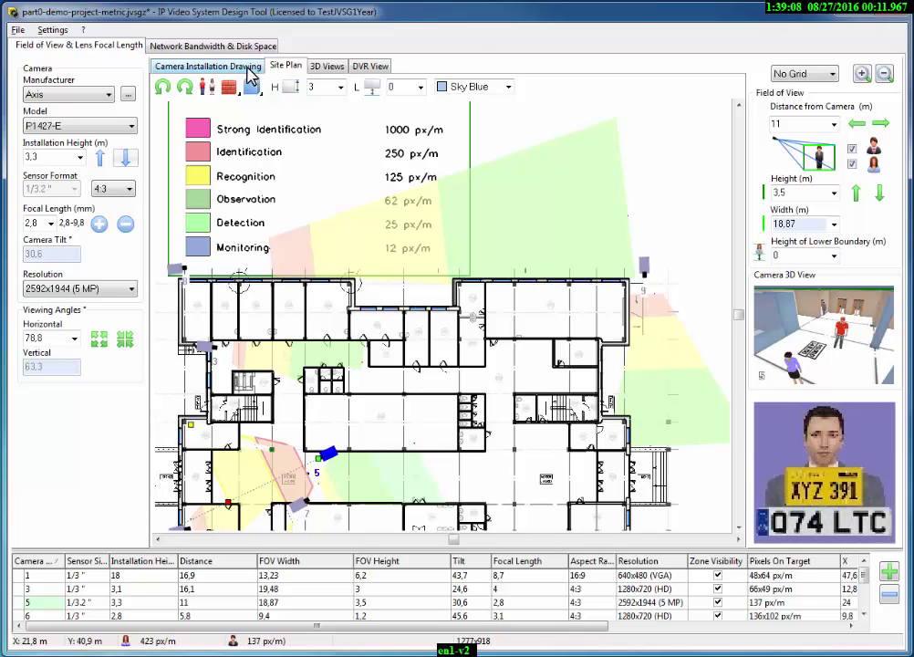
{"action": "left_click", "coordinate": [248, 72]}
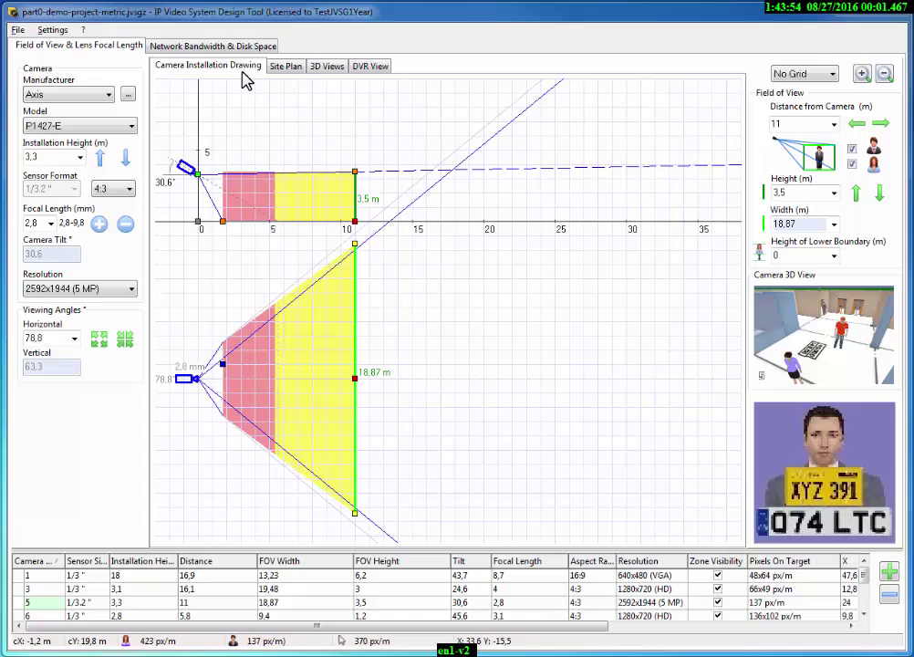
{"action": "left_click", "coordinate": [20, 29]}
{"action": "left_click", "coordinate": [29, 50]}
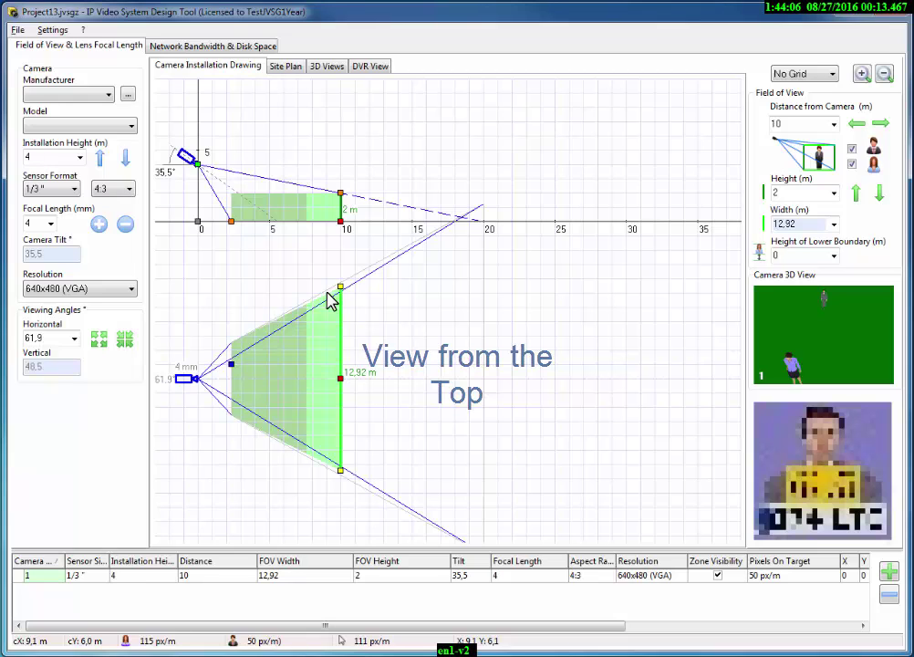
- Raise the camera to an installation height of about 4.3 m and move the field of view's far edge to 11 m
{"action": "mouse_move", "coordinate": [197, 165]}
{"action": "left_mouse_down"}
{"action": "mouse_move", "coordinate": [195, 151]}
{"action": "mouse_move", "coordinate": [196, 165]}
{"action": "mouse_move", "coordinate": [203, 157]}
{"action": "left_mouse_up"}
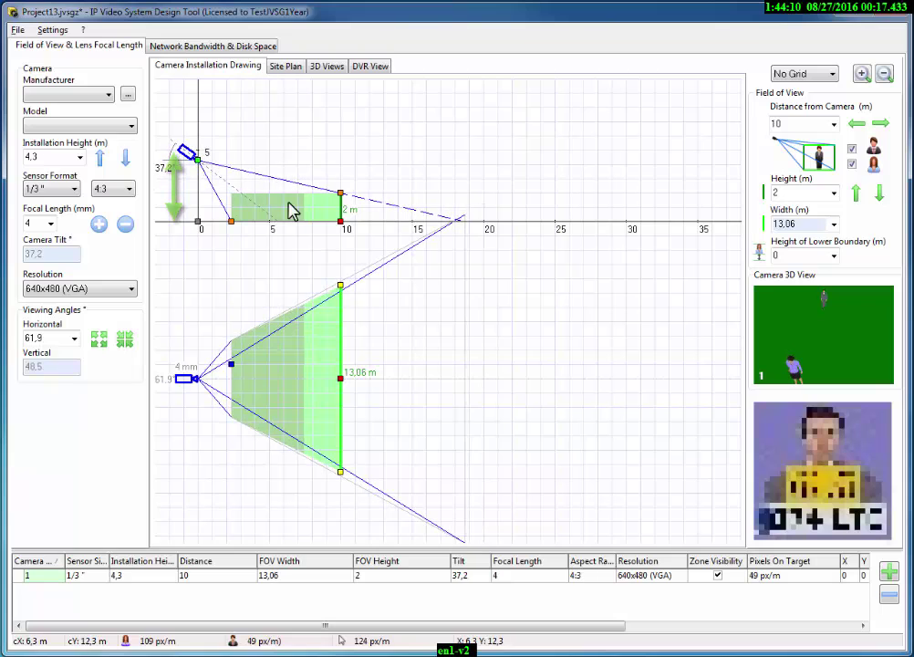
{"action": "mouse_move", "coordinate": [292, 206]}
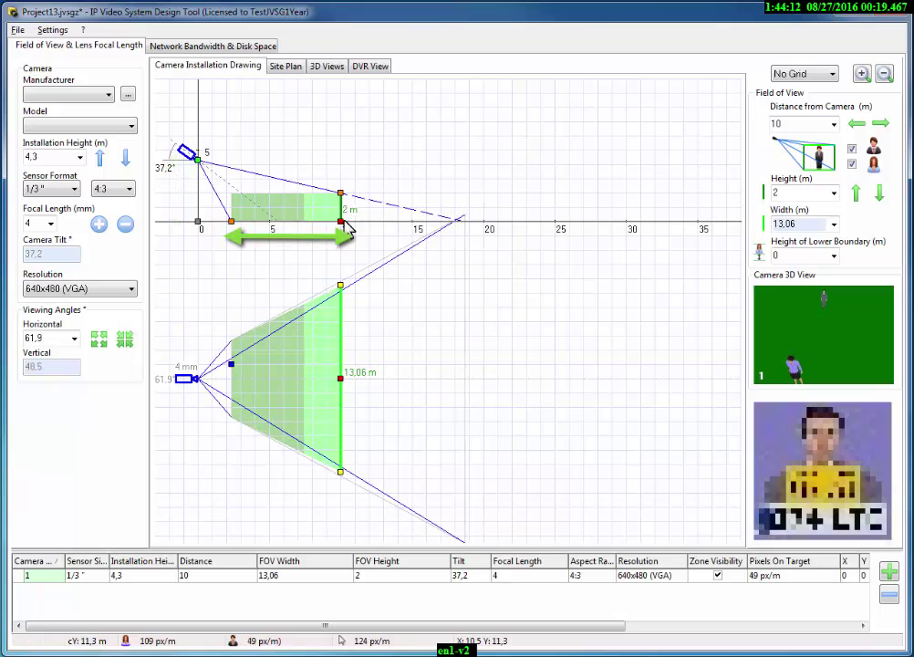
{"action": "mouse_move", "coordinate": [348, 224]}
{"action": "left_mouse_down"}
{"action": "mouse_move", "coordinate": [373, 223]}
{"action": "mouse_move", "coordinate": [355, 225]}
{"action": "left_mouse_up"}
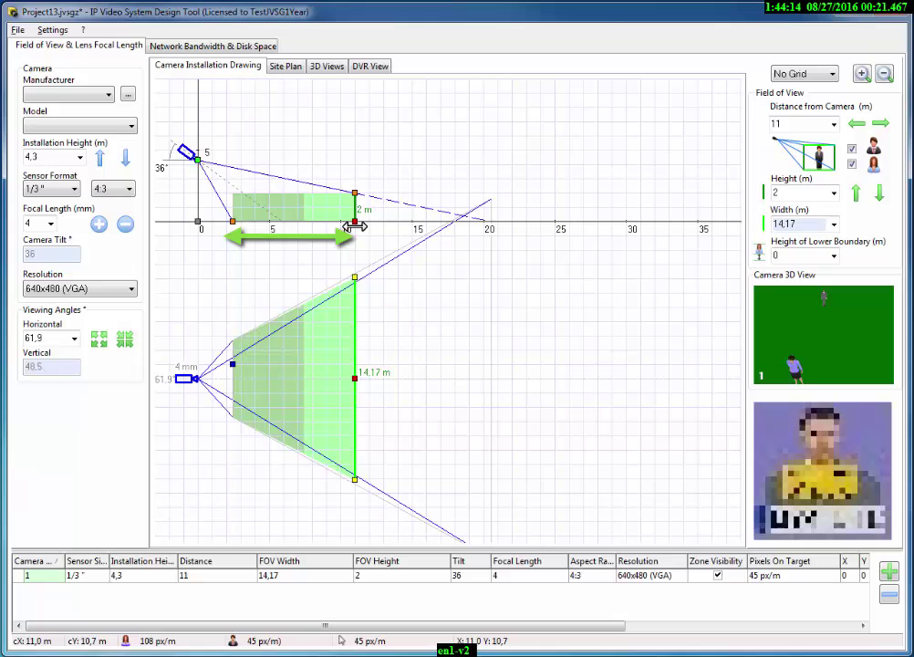
- Narrow the field of view in the view from the top to about 9.2 m wide
{"action": "mouse_move", "coordinate": [371, 280]}
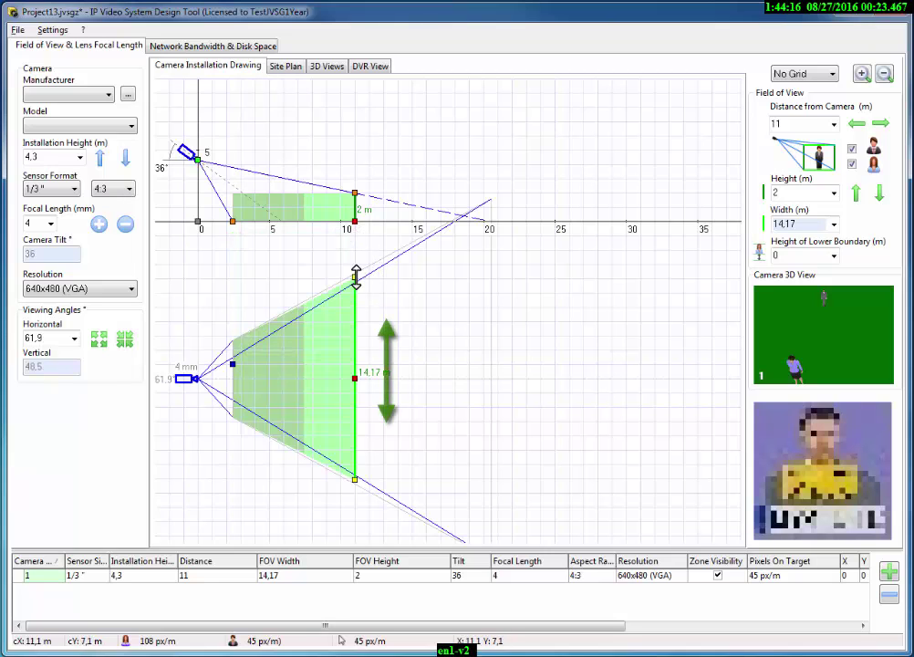
{"action": "left_click_drag", "start_coordinate": [356, 275], "coordinate": [359, 310]}
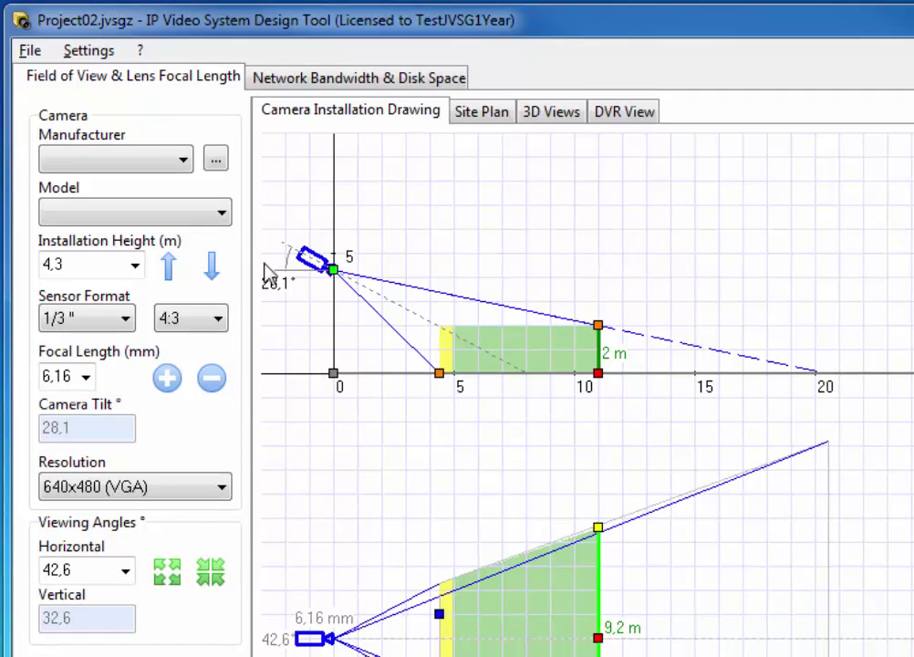
- Try a camera installation height of 6 m and set it to 5 m
{"action": "left_click", "coordinate": [135, 265]}
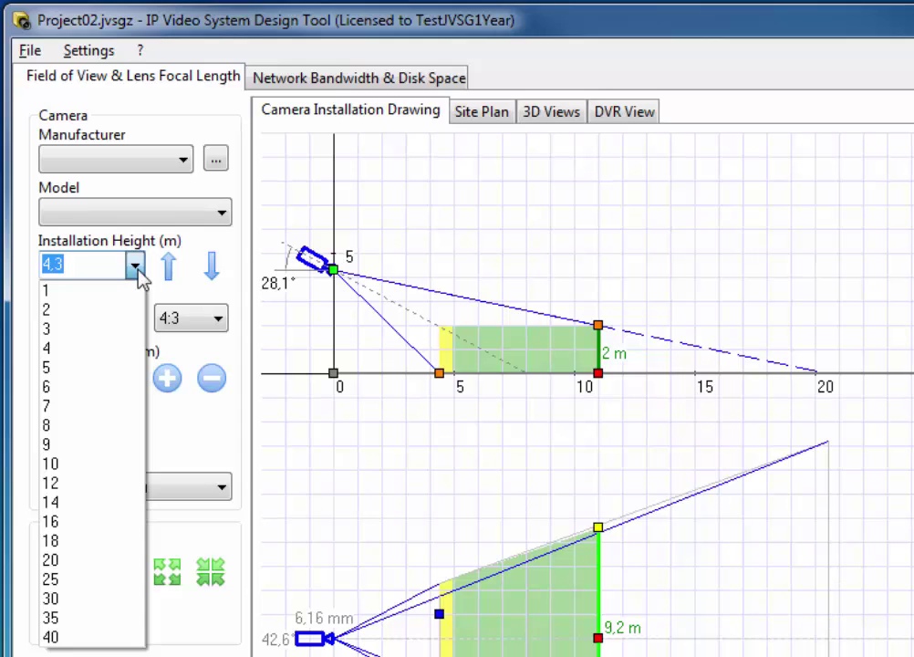
{"action": "left_click", "coordinate": [101, 390]}
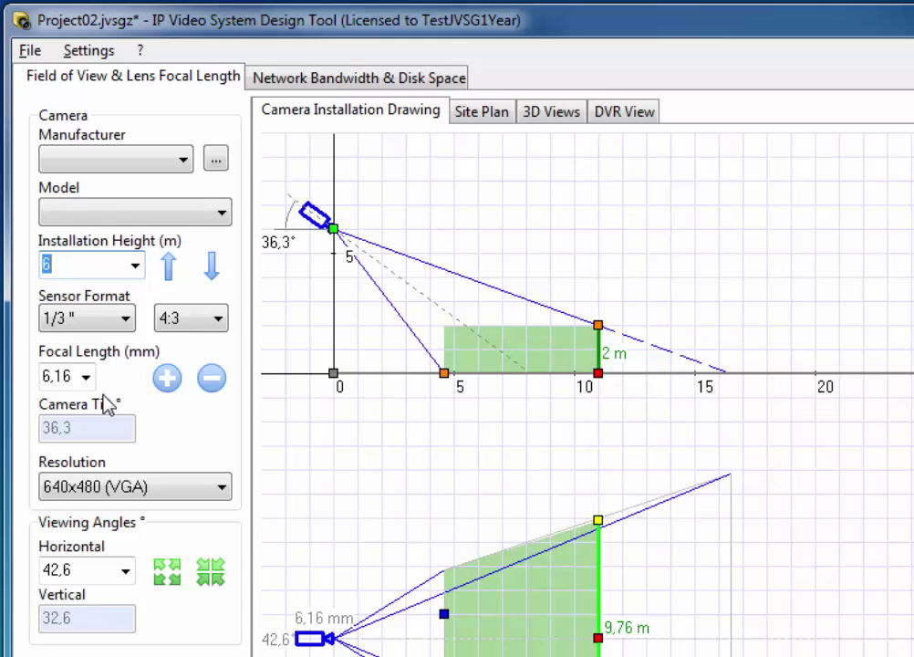
{"action": "type", "text": "5"}
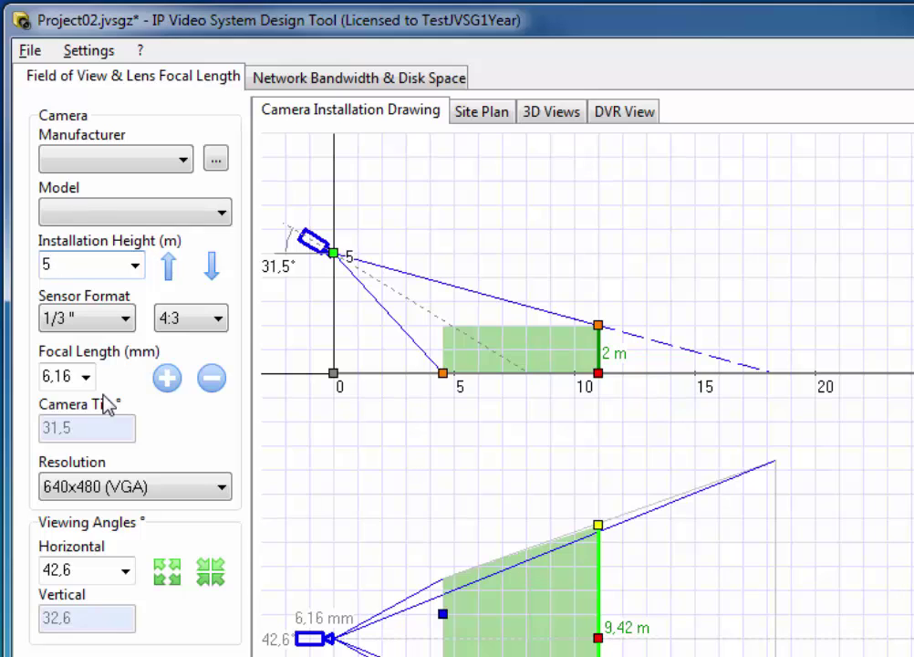
- Set the camera's sensor format to 1/4" with a 4:3 aspect ratio
{"action": "left_click", "coordinate": [125, 318]}
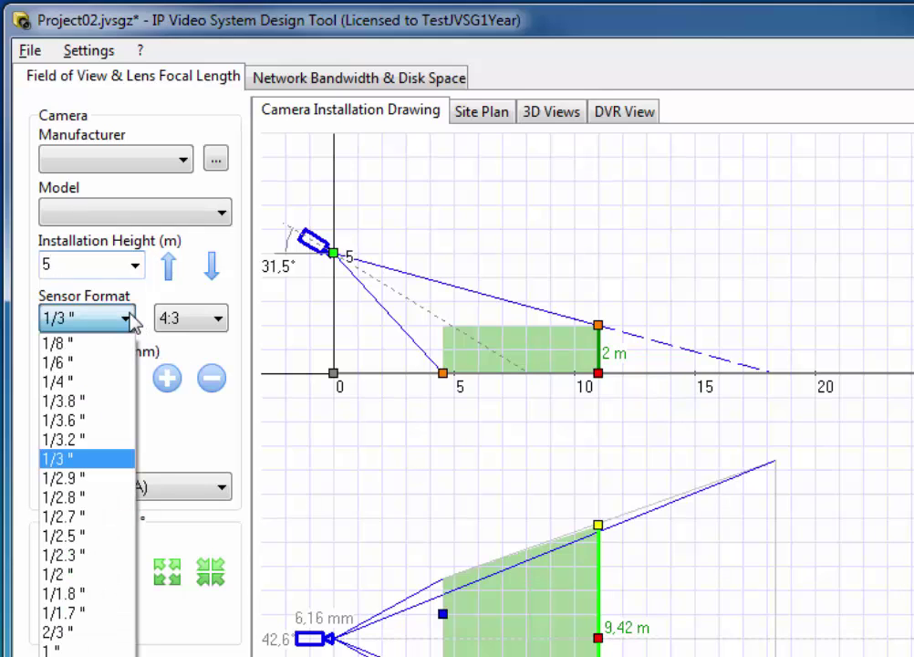
{"action": "left_click", "coordinate": [72, 388]}
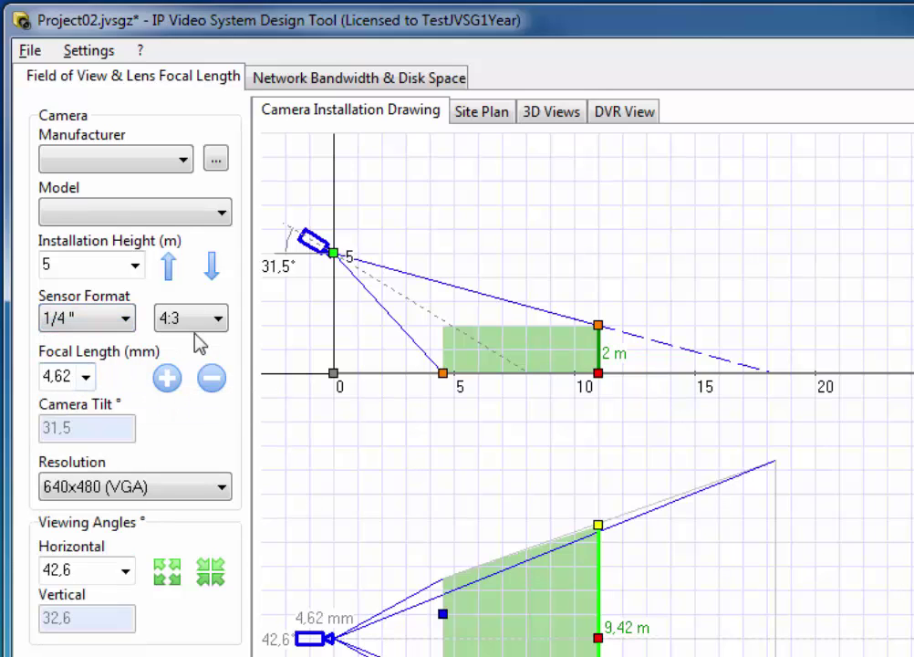
{"action": "left_click", "coordinate": [218, 319]}
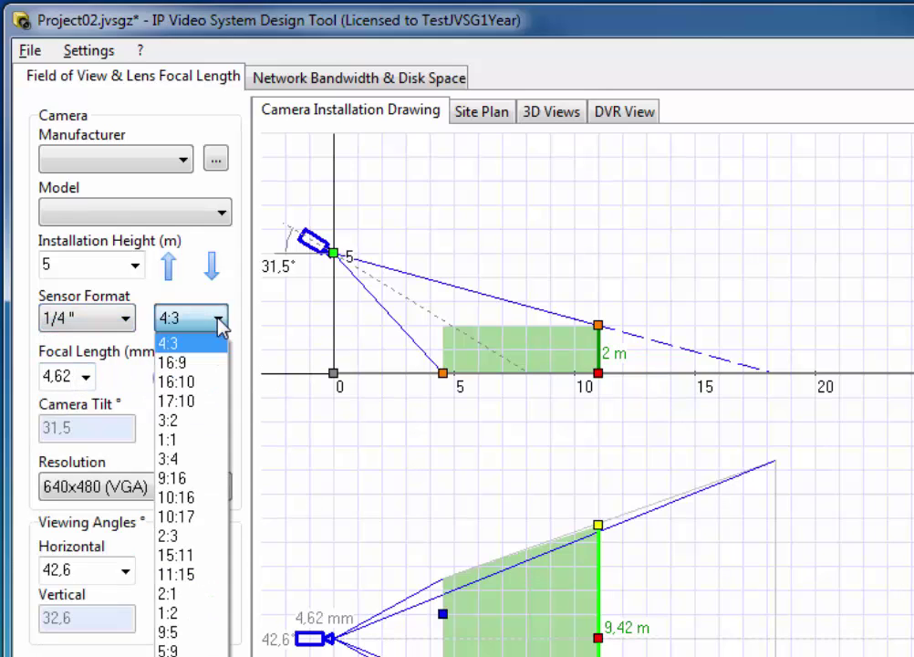
{"action": "left_click", "coordinate": [206, 345]}
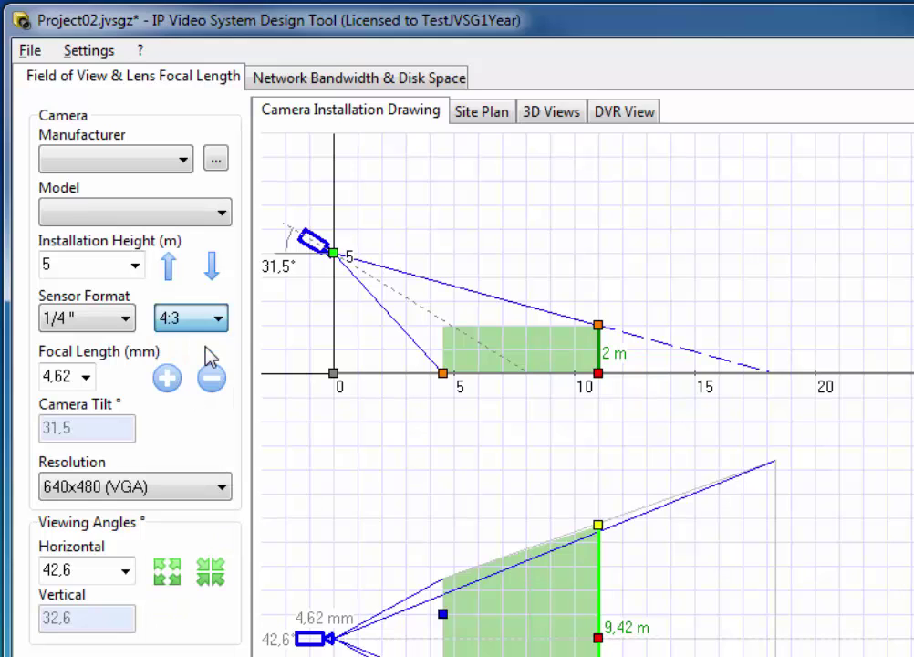
- Set the focal length to 4 mm and the resolution to 2048x1536 (3 MP)
{"action": "left_click", "coordinate": [84, 376]}
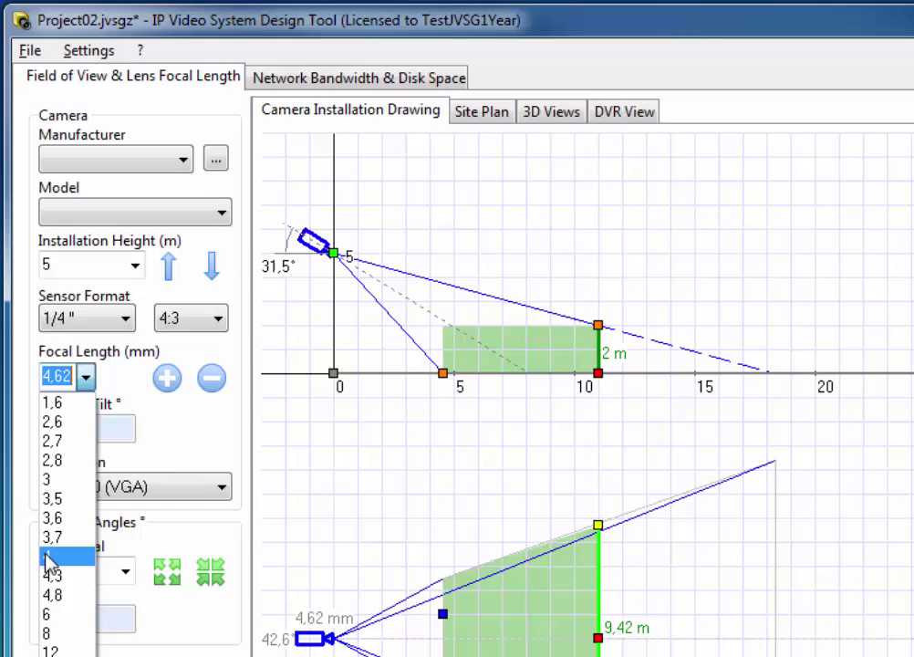
{"action": "left_click", "coordinate": [47, 556]}
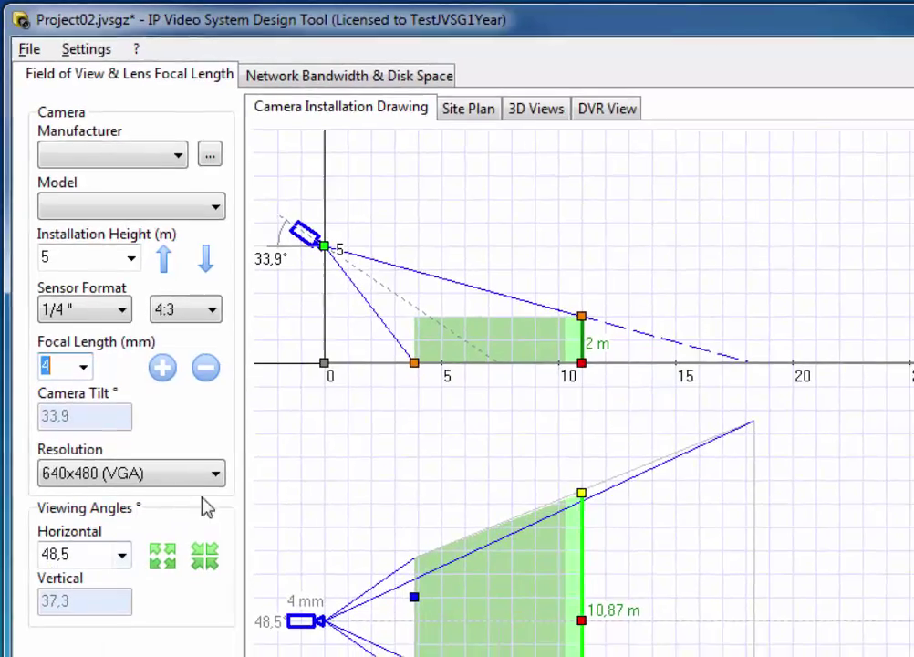
{"action": "left_click", "coordinate": [221, 487]}
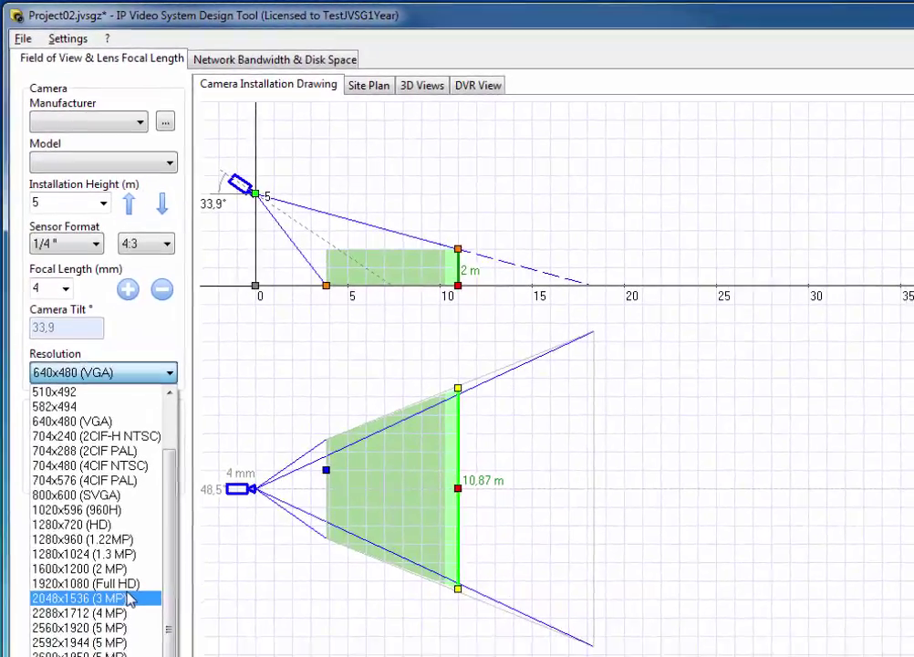
{"action": "left_click", "coordinate": [129, 598]}
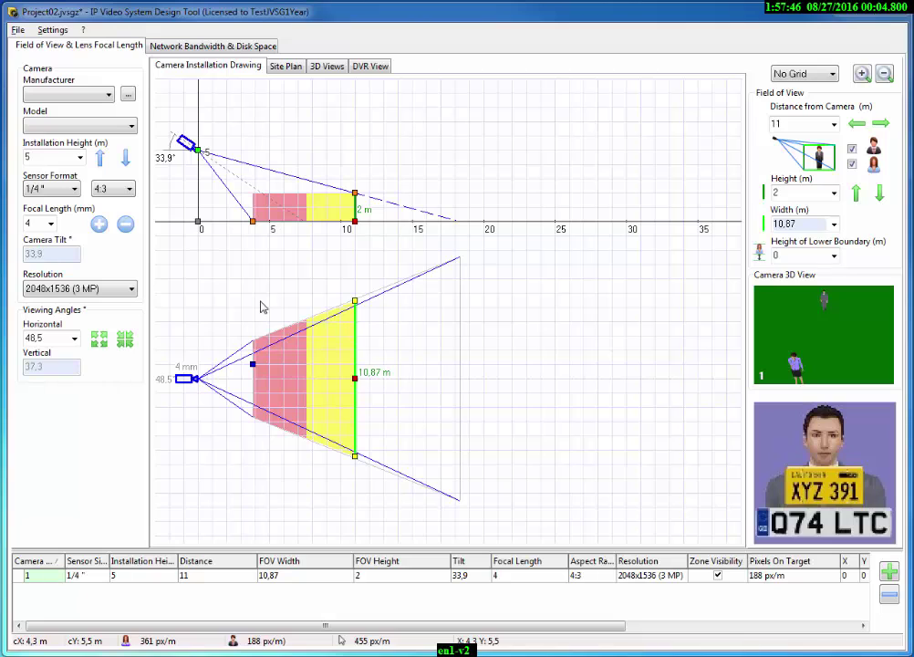
- Increase the focal length in small increments to 4.6 mm and reduce it to 4.2 mm
{"action": "left_click", "coordinate": [99, 224]}
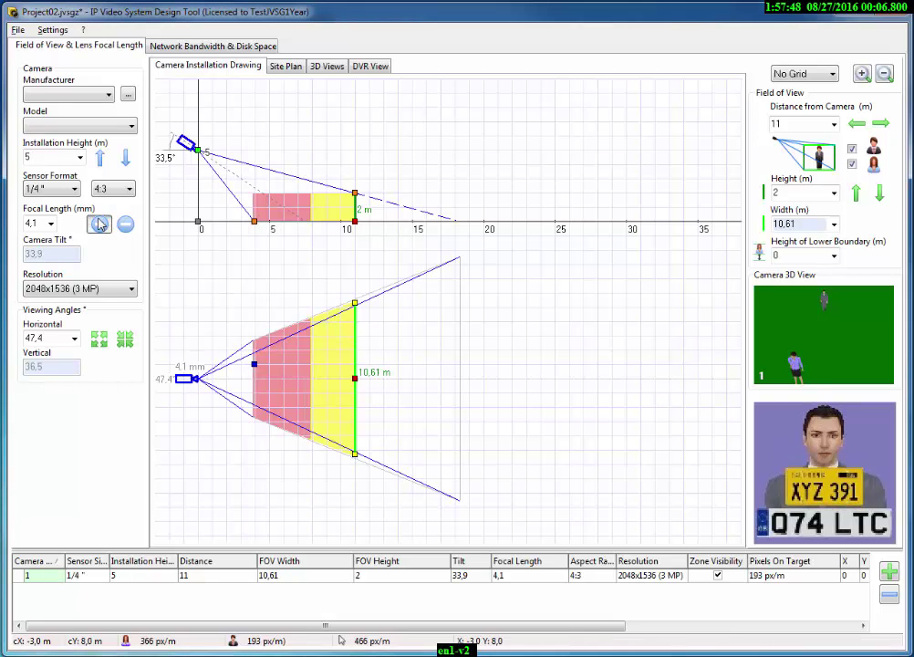
{"action": "left_click", "coordinate": [100, 223]}
{"action": "left_click", "coordinate": [99, 223]}
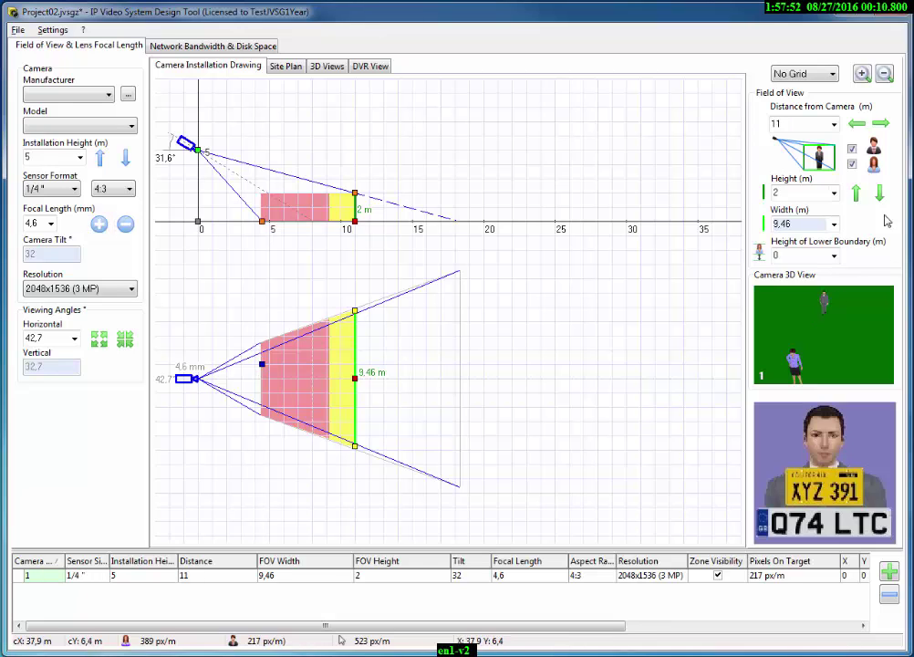
{"action": "left_click", "coordinate": [125, 226]}
{"action": "left_click", "coordinate": [125, 227]}
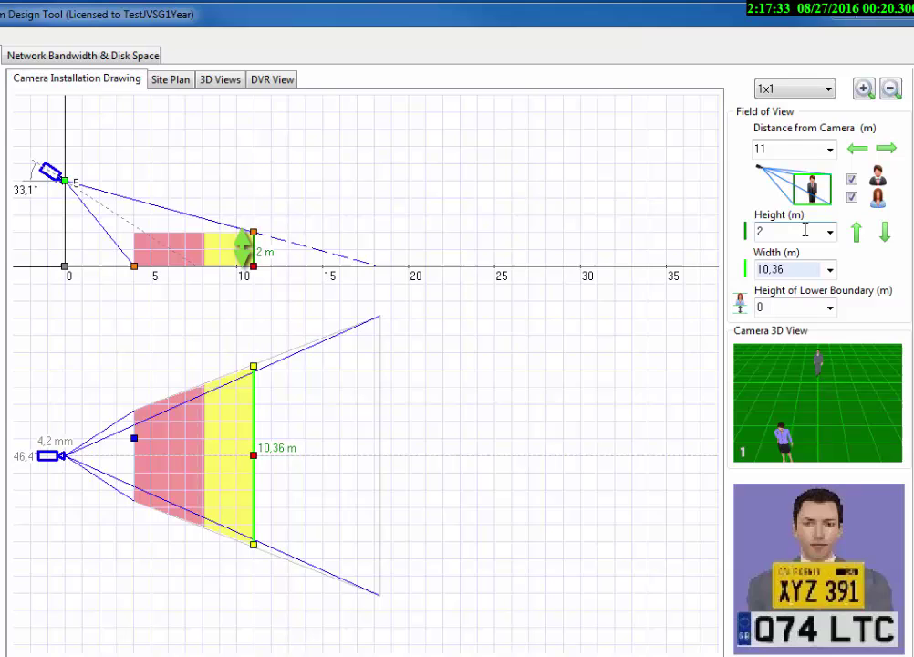
- Set the distance from the camera to 20 m and lower the field of view height to 1.7 m
{"action": "left_click", "coordinate": [830, 149]}
{"action": "left_click", "coordinate": [775, 360]}
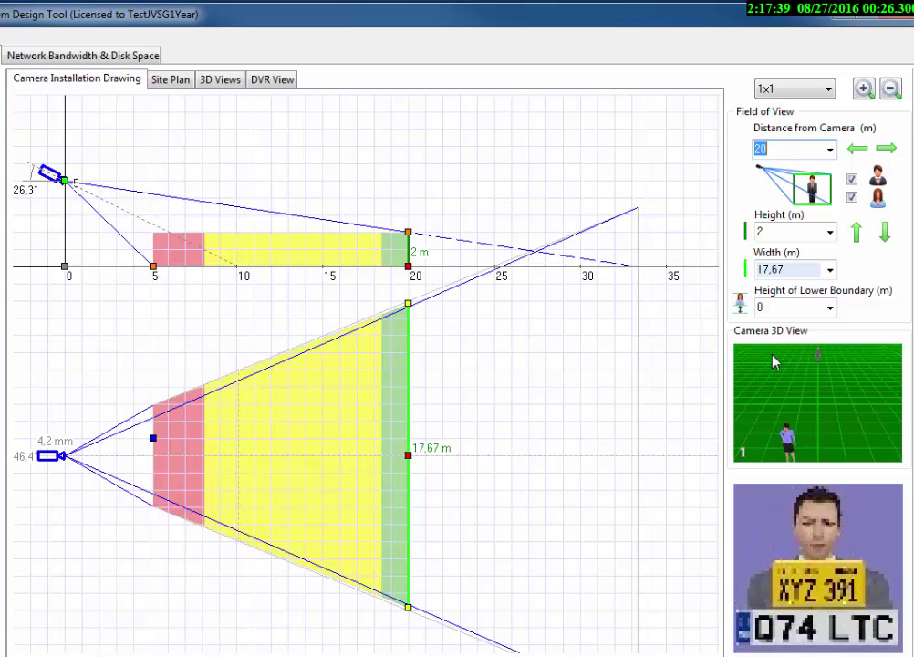
{"action": "left_click", "coordinate": [885, 233]}
{"action": "left_click", "coordinate": [886, 234]}
{"action": "left_click", "coordinate": [885, 233]}
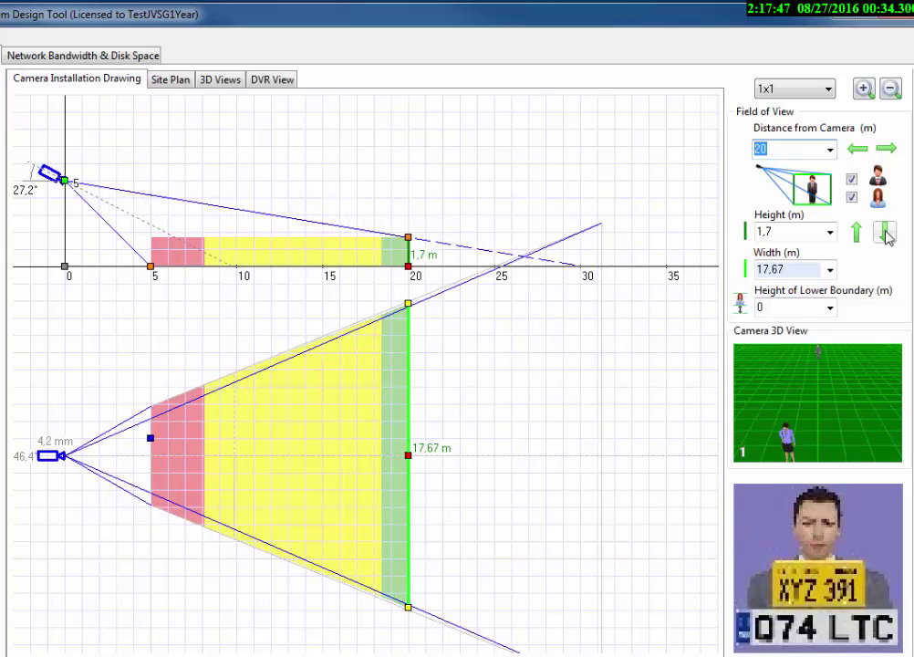
- Set the field of view height to 4 m and lower it in small increments to 2 m
{"action": "left_click", "coordinate": [830, 232]}
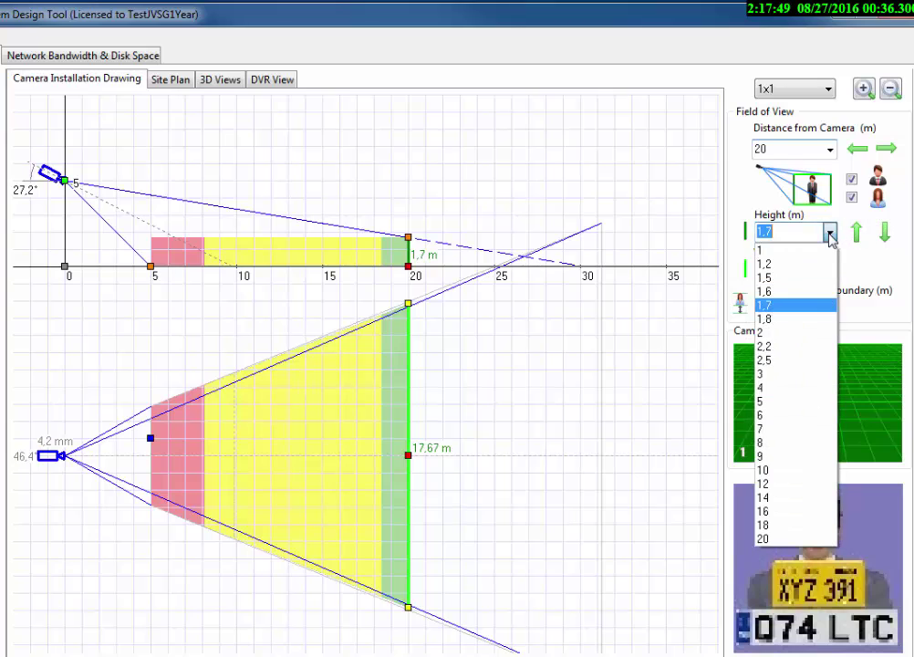
{"action": "left_click", "coordinate": [772, 388]}
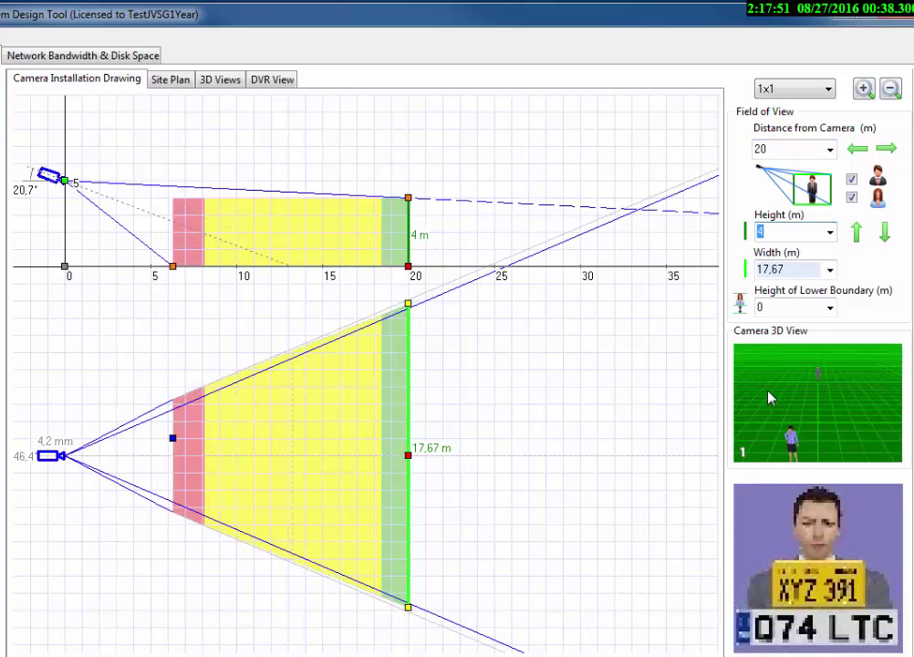
{"action": "left_click", "coordinate": [884, 233]}
{"action": "left_click", "coordinate": [884, 232]}
{"action": "left_click", "coordinate": [884, 233]}
{"action": "left_click", "coordinate": [884, 233]}
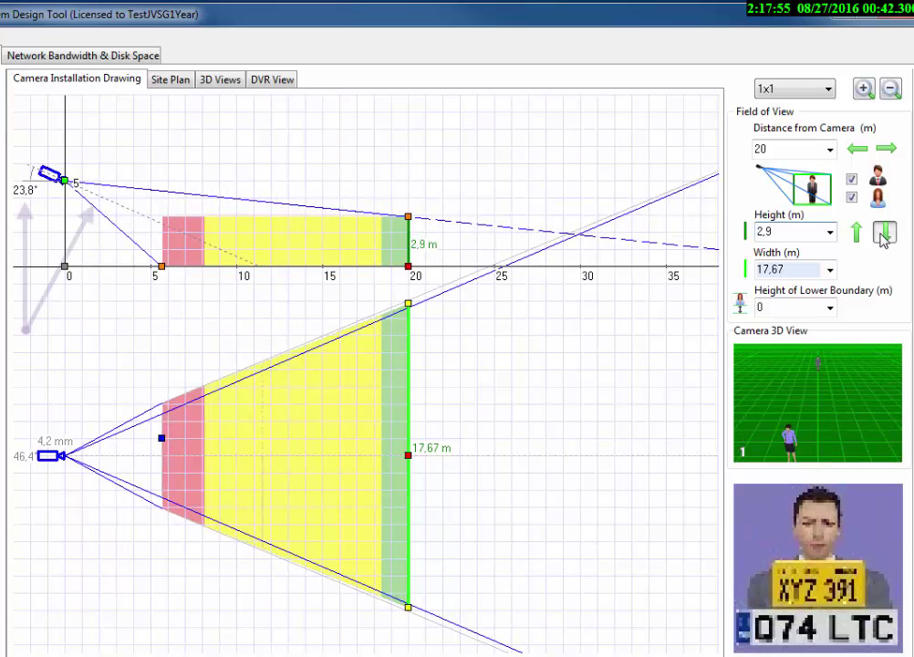
{"action": "left_click", "coordinate": [884, 233]}
{"action": "left_click", "coordinate": [884, 232]}
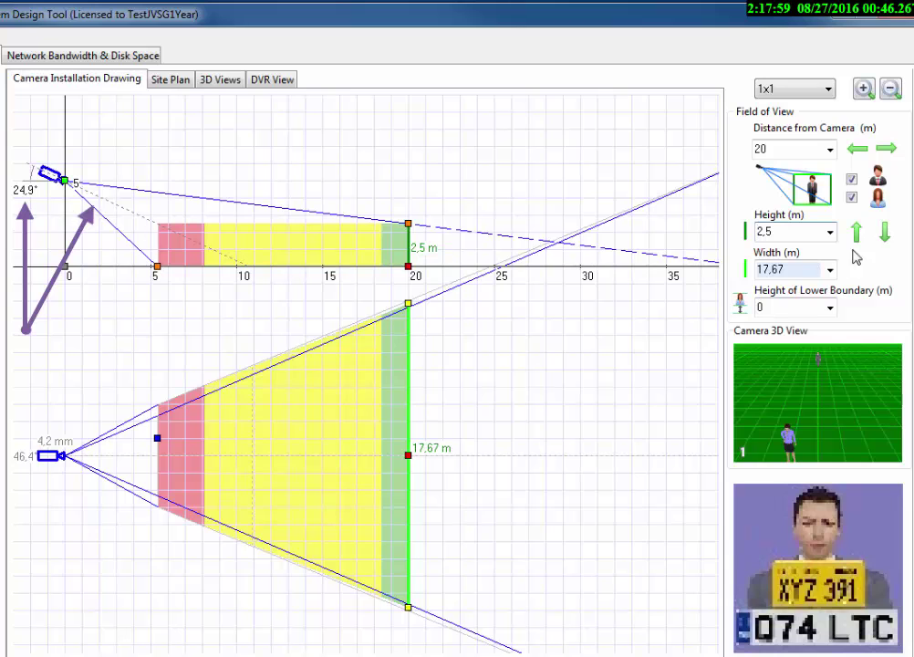
{"action": "left_click", "coordinate": [884, 233]}
{"action": "left_click", "coordinate": [884, 233]}
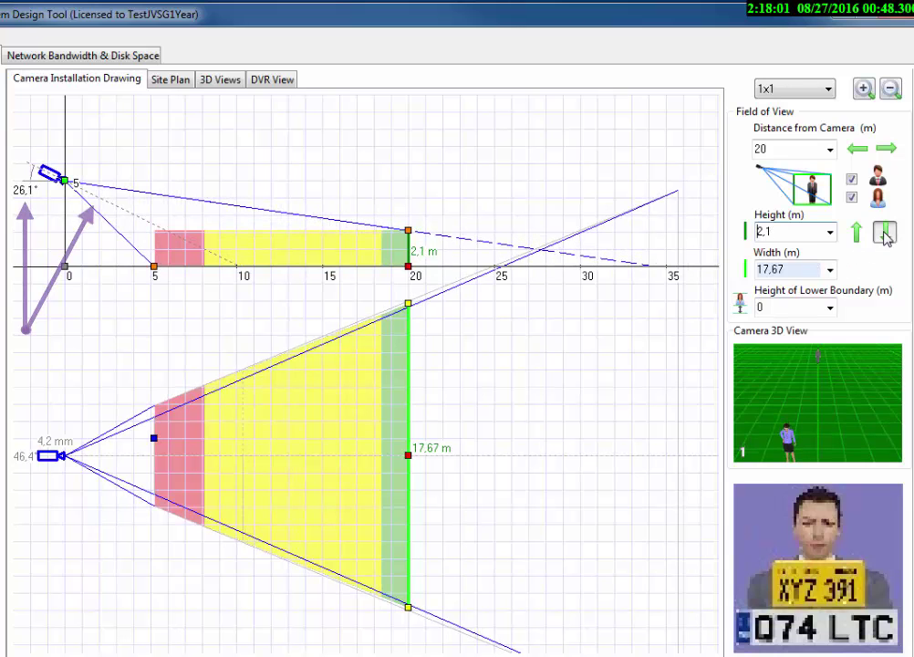
{"action": "left_click", "coordinate": [884, 233]}
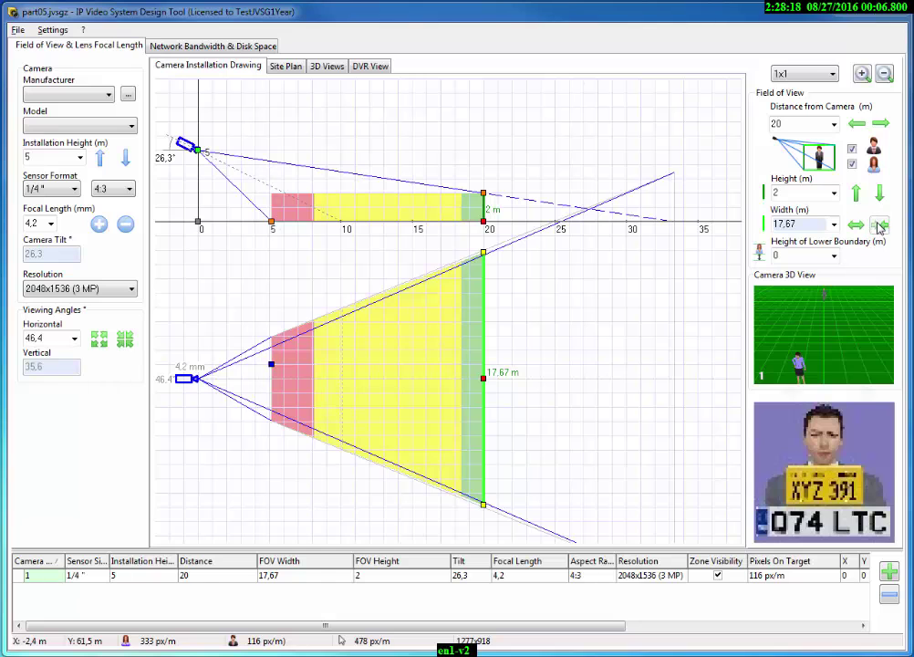
- Widen the field of view to 18 m and try a lower boundary height of 0.4 m before resetting it to 0
{"action": "left_click_drag", "start_coordinate": [879, 226], "coordinate": [853, 227]}
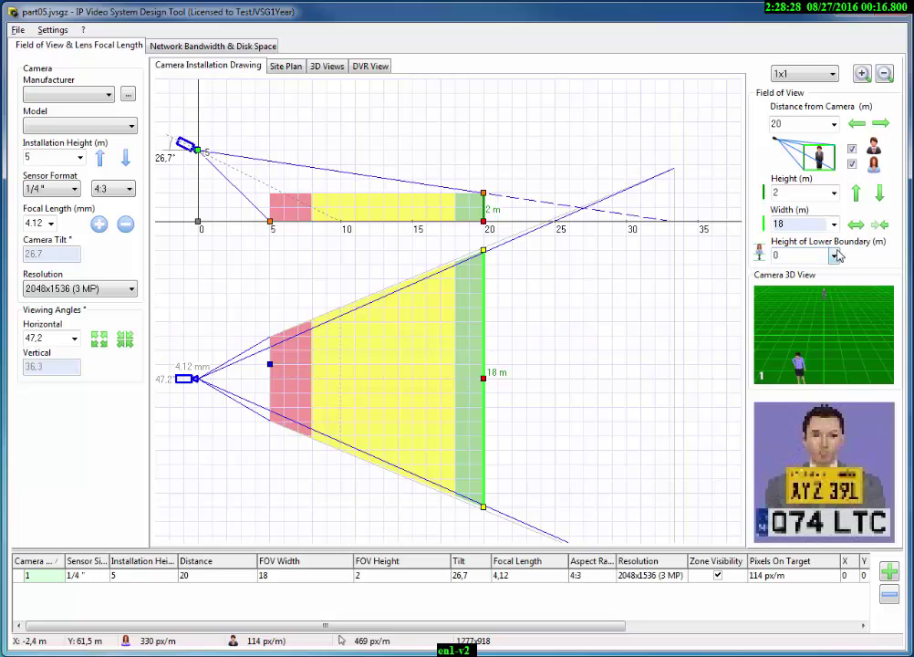
{"action": "left_click", "coordinate": [835, 256]}
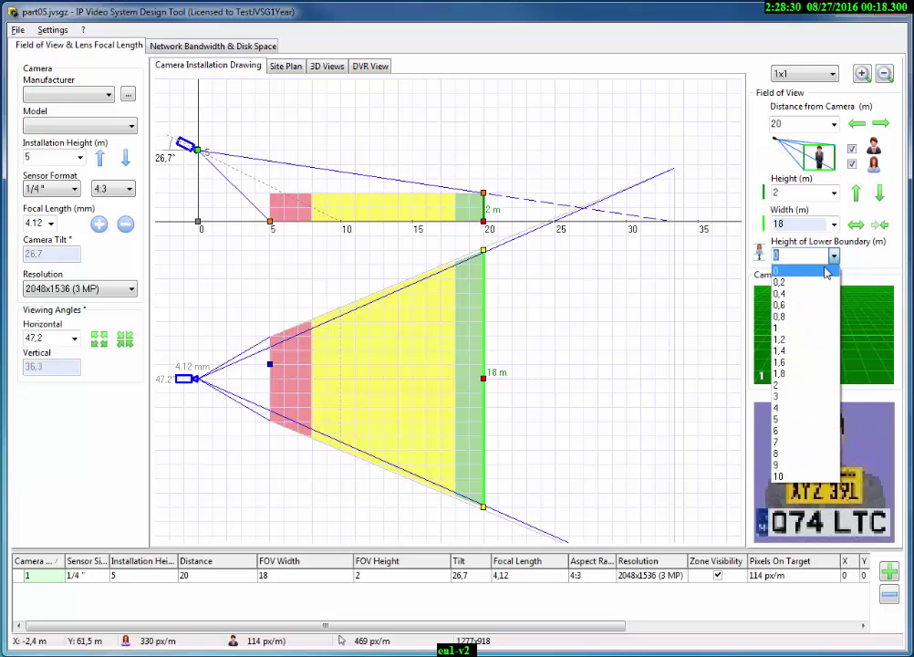
{"action": "left_click", "coordinate": [786, 298]}
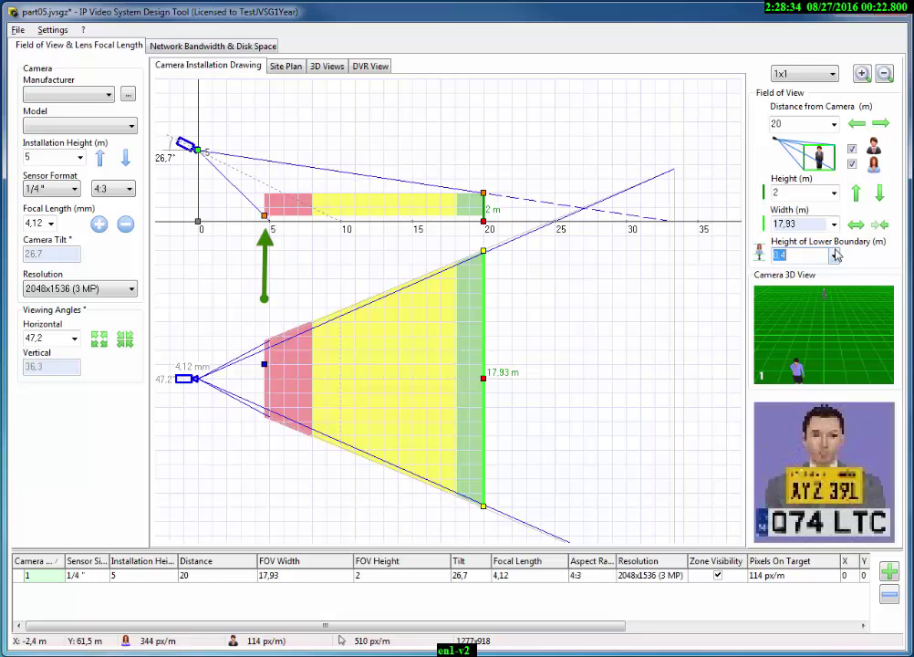
{"action": "left_click", "coordinate": [830, 256]}
{"action": "left_click", "coordinate": [824, 271]}
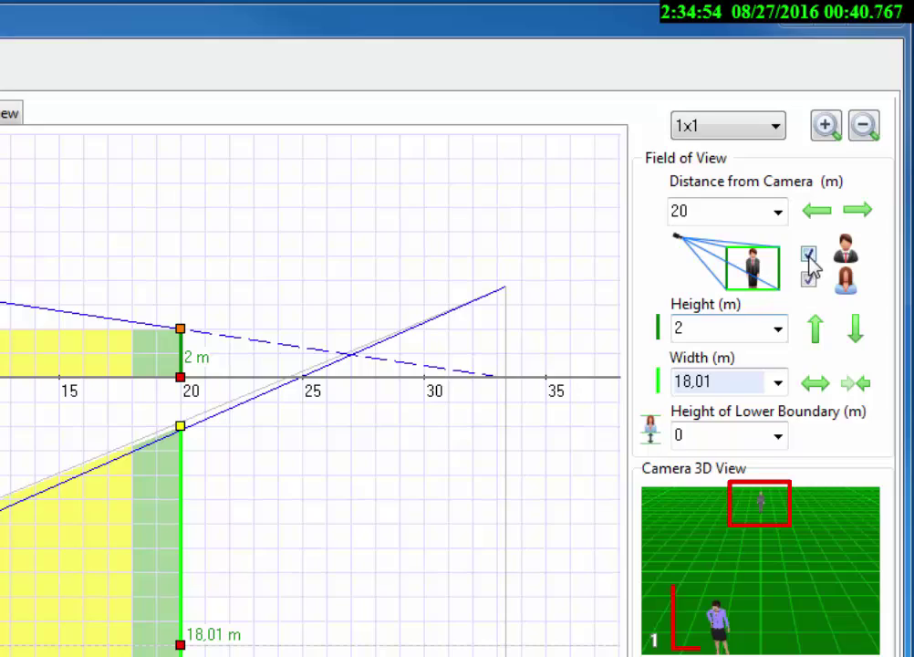
- Hide the man and woman models in the camera 3D view
{"action": "left_click", "coordinate": [808, 253]}
{"action": "left_click", "coordinate": [810, 280]}
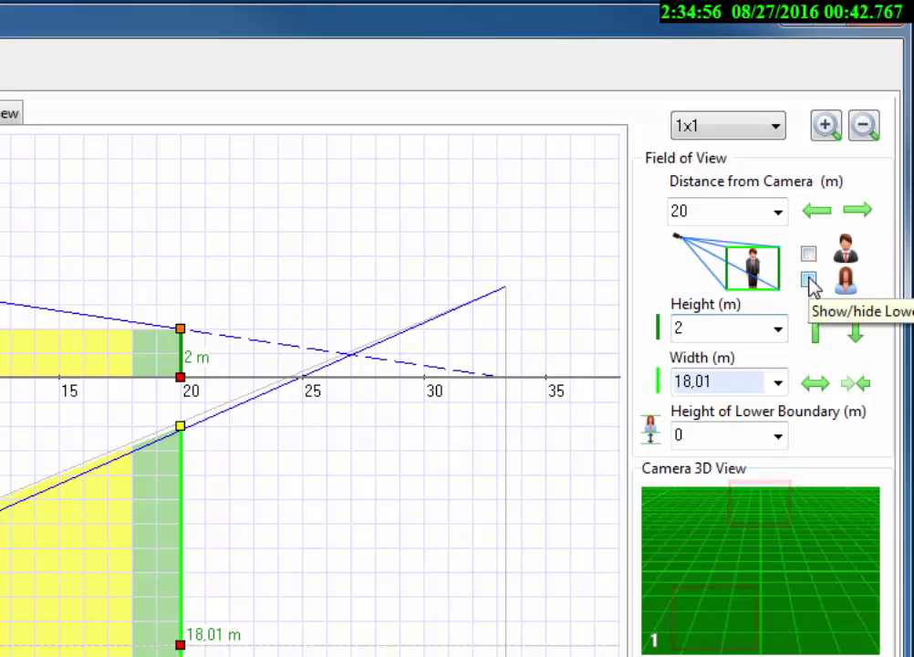
- Show the woman and man models again in the camera 3D view
{"action": "left_click", "coordinate": [810, 281]}
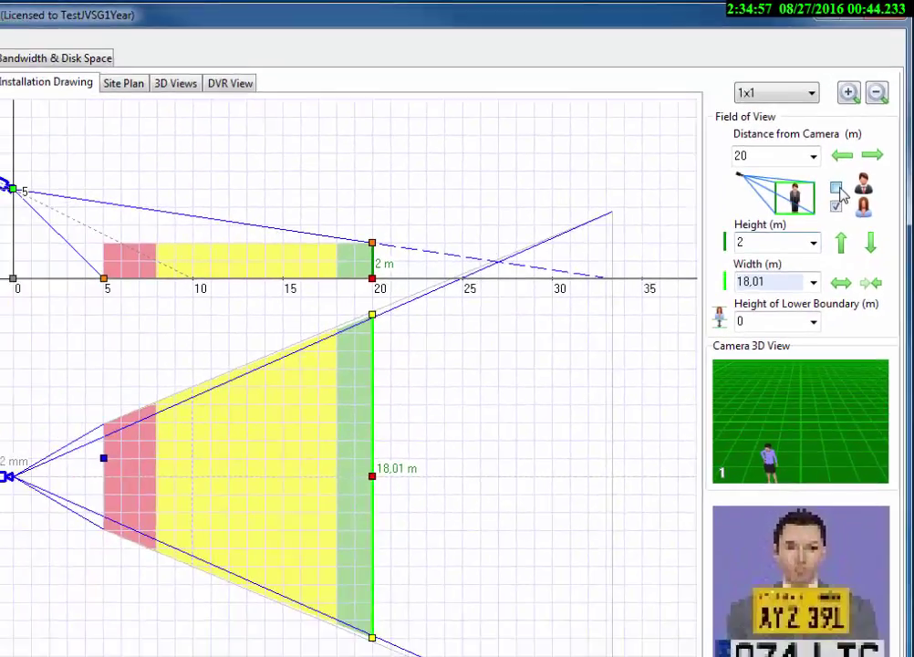
{"action": "left_click", "coordinate": [836, 188]}
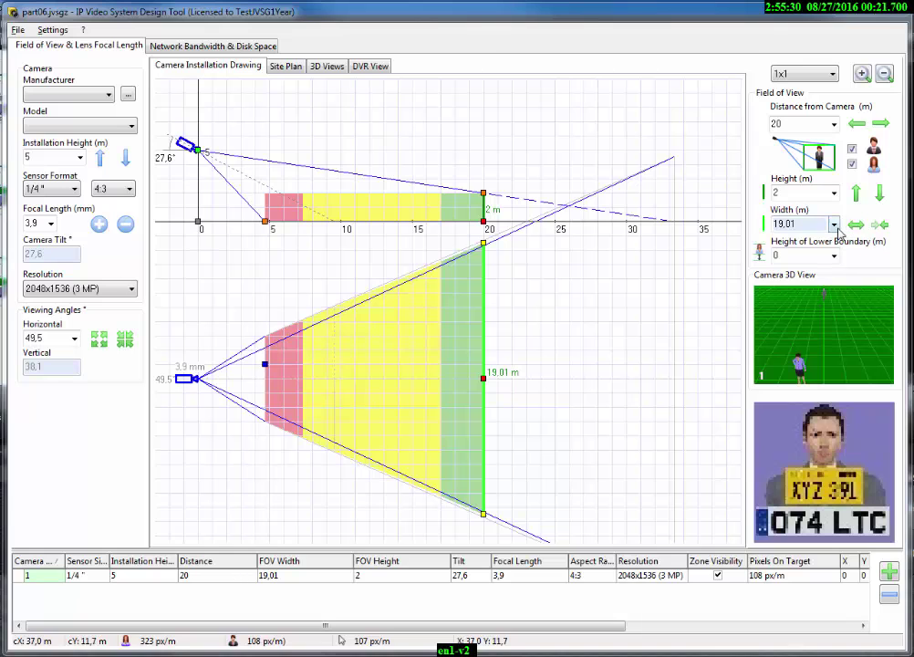
- Narrow the field of view width in 1 m increments to 13 m
{"action": "left_click", "coordinate": [879, 225]}
{"action": "left_click", "coordinate": [879, 224]}
{"action": "left_click", "coordinate": [879, 224]}
{"action": "left_click", "coordinate": [879, 224]}
{"action": "left_click", "coordinate": [879, 225]}
{"action": "left_click", "coordinate": [879, 224]}
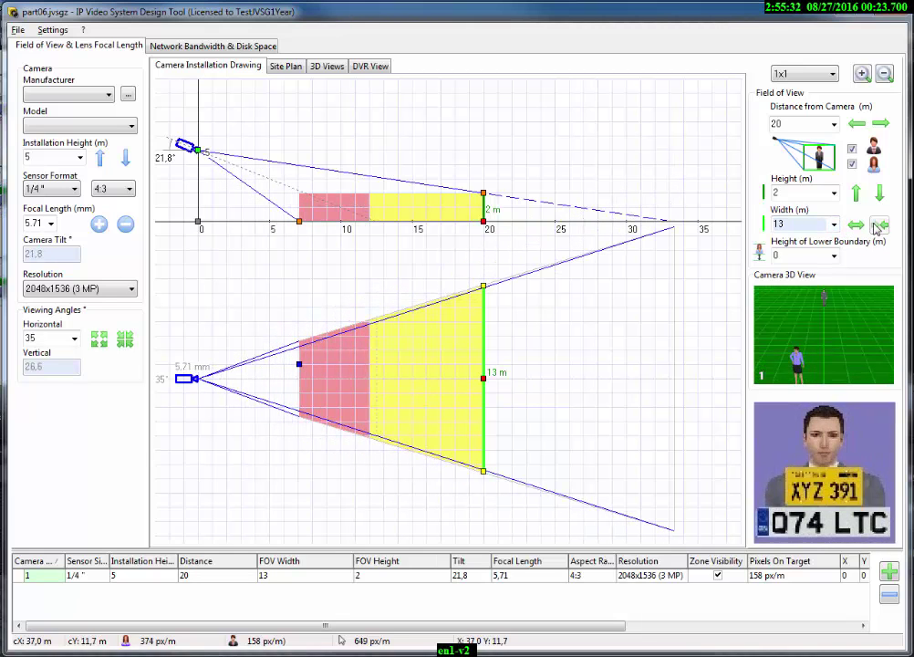
- Widen the field of view in 1 m increments to 18 m
{"action": "left_click", "coordinate": [858, 224]}
{"action": "left_click", "coordinate": [858, 225]}
{"action": "left_click", "coordinate": [857, 224]}
{"action": "left_click", "coordinate": [857, 225]}
{"action": "left_click", "coordinate": [858, 225]}
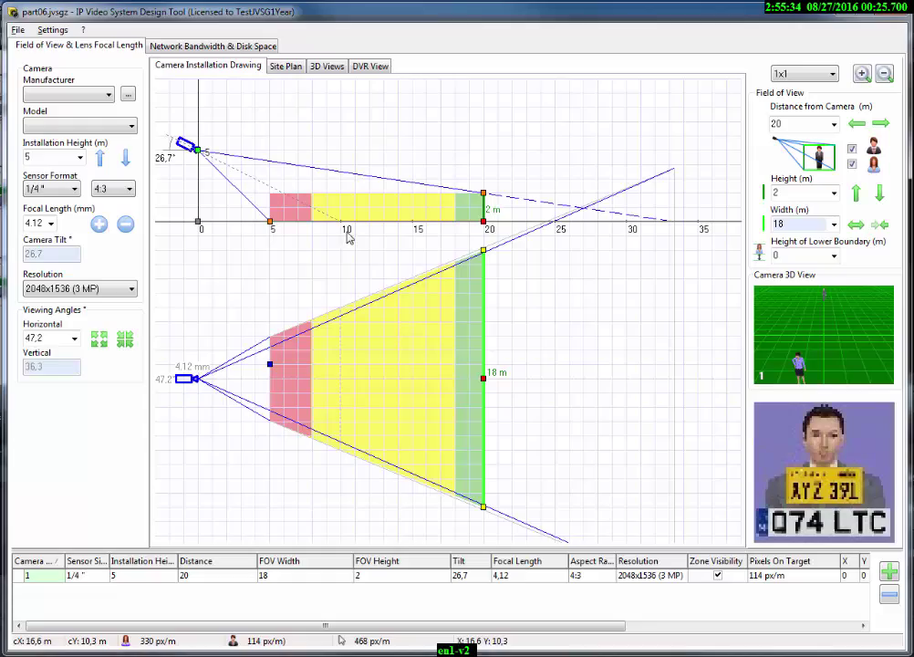
- Try a camera resolution of 1600x1200 (2 MP) before returning it to 2048x1536 (3 MP)
{"action": "left_click", "coordinate": [80, 288]}
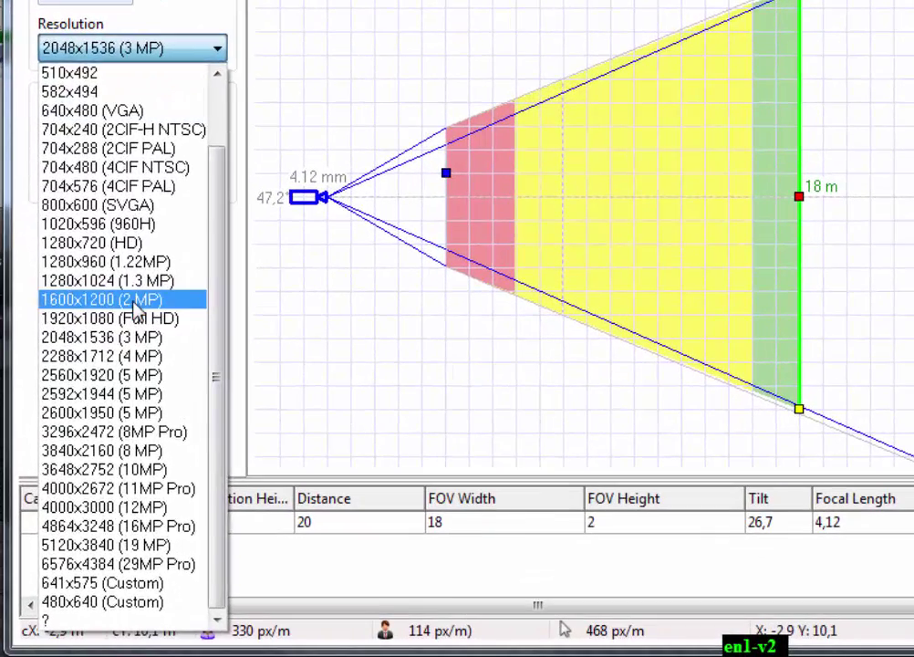
{"action": "left_click", "coordinate": [100, 347]}
{"action": "left_click", "coordinate": [162, 55]}
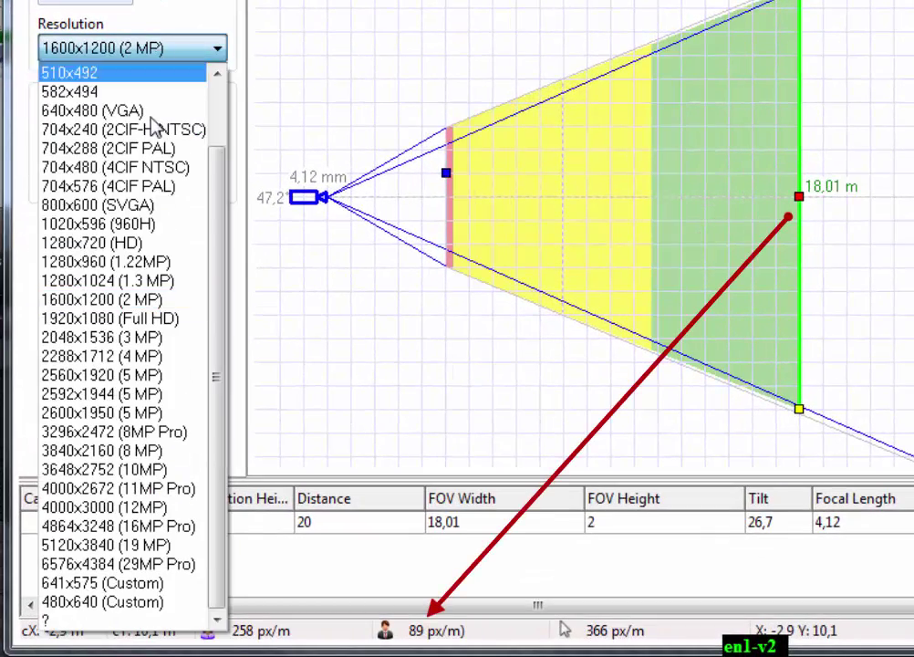
{"action": "left_click", "coordinate": [106, 400]}
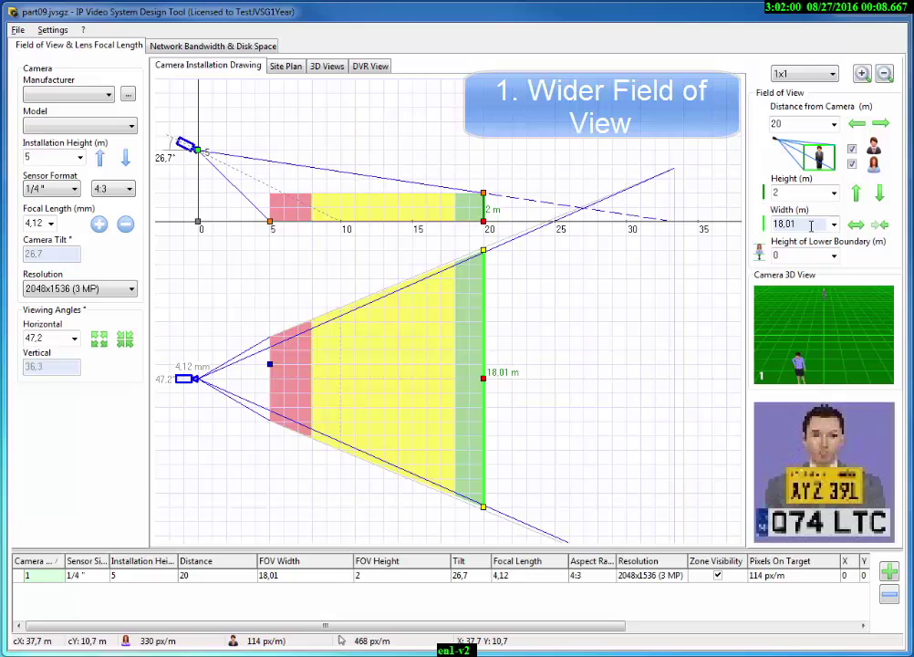
- Widen the field of view to about 21 m and bring it back to 19 m
{"action": "left_click", "coordinate": [855, 223]}
{"action": "left_click", "coordinate": [856, 223]}
{"action": "left_click", "coordinate": [855, 224]}
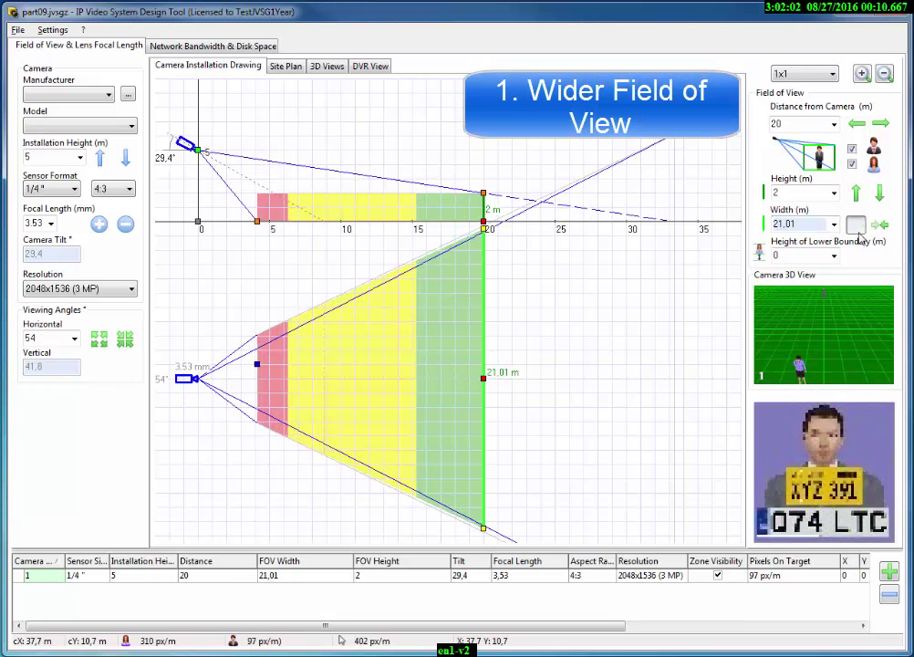
{"action": "left_click", "coordinate": [856, 223]}
{"action": "left_click", "coordinate": [856, 223]}
- Try a focal length of 4 mm and return it to 3.9 mm
{"action": "left_click", "coordinate": [99, 223]}
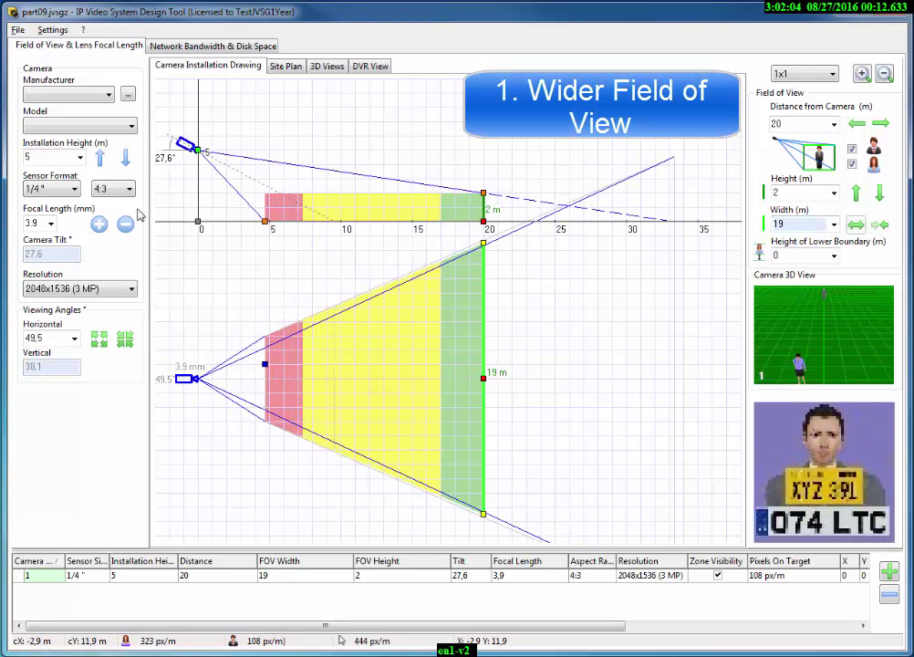
{"action": "left_click", "coordinate": [98, 224]}
{"action": "left_click", "coordinate": [101, 225]}
{"action": "left_click", "coordinate": [100, 225]}
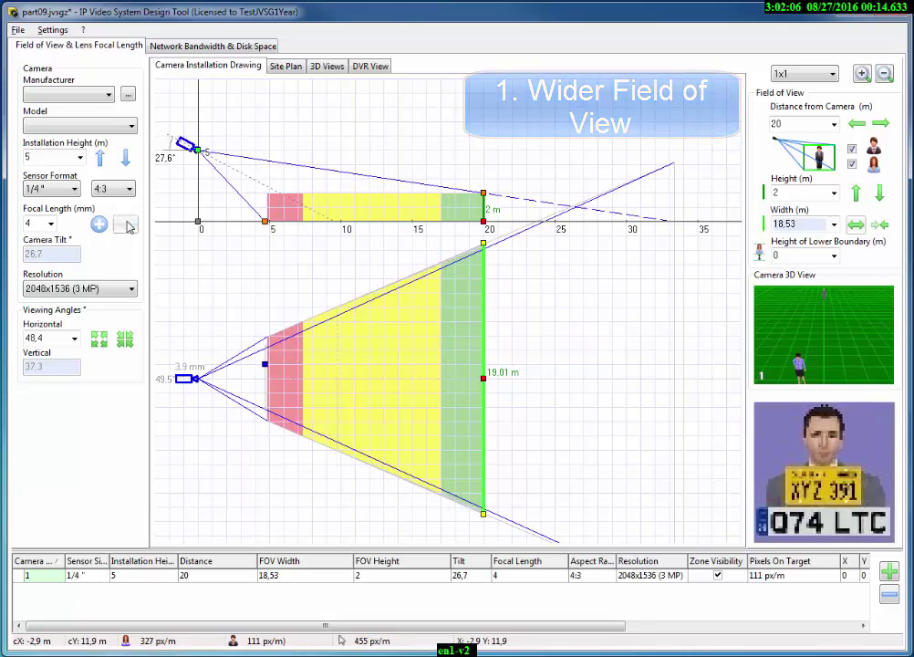
{"action": "left_click", "coordinate": [100, 224]}
{"action": "left_click", "coordinate": [100, 225]}
{"action": "left_click", "coordinate": [101, 224]}
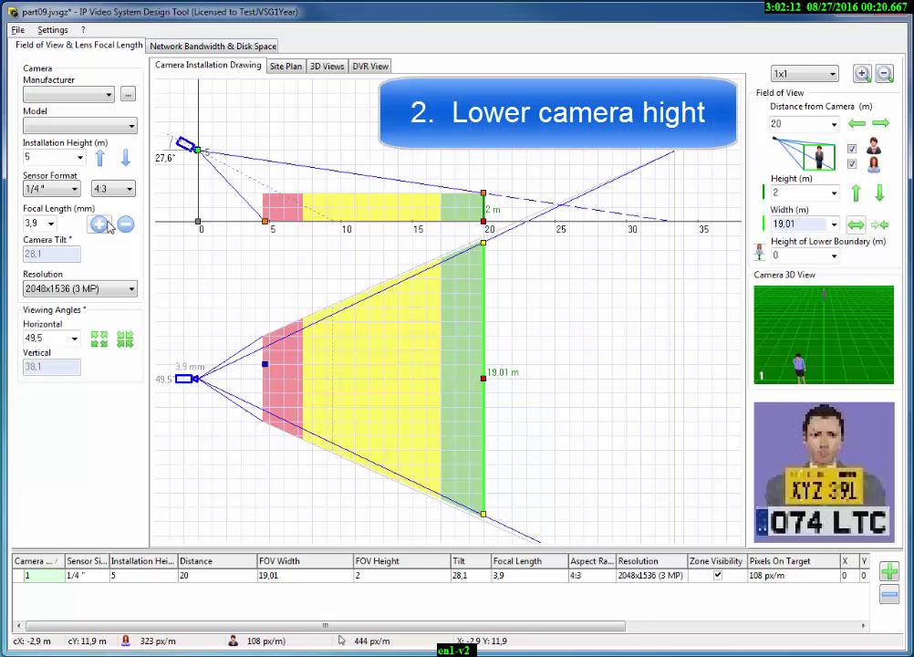
- Lower the camera installation height in 0.5 m increments to 3.5 m
{"action": "left_click", "coordinate": [125, 158]}
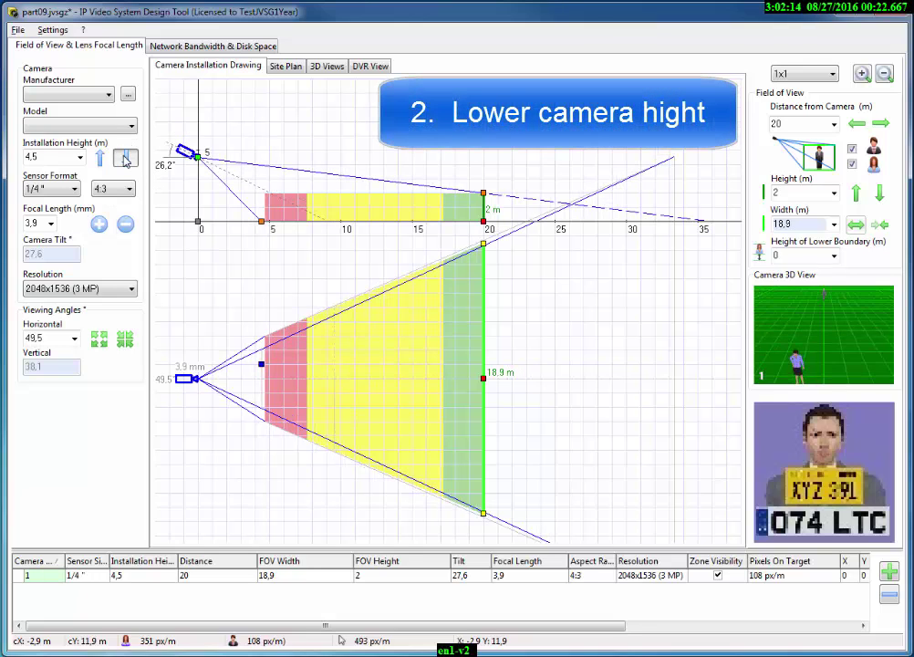
{"action": "left_click", "coordinate": [125, 158]}
{"action": "left_click", "coordinate": [125, 158]}
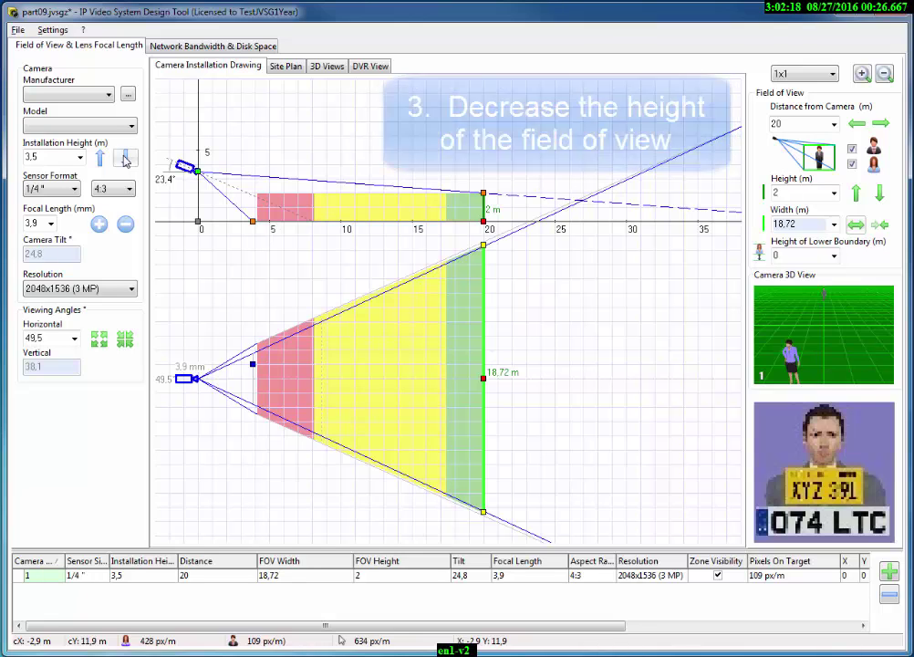
- Decrease the field of view height in small increments to 1.6 m
{"action": "left_click", "coordinate": [878, 197]}
{"action": "left_click", "coordinate": [878, 197]}
{"action": "left_click", "coordinate": [878, 197]}
{"action": "left_click", "coordinate": [879, 197]}
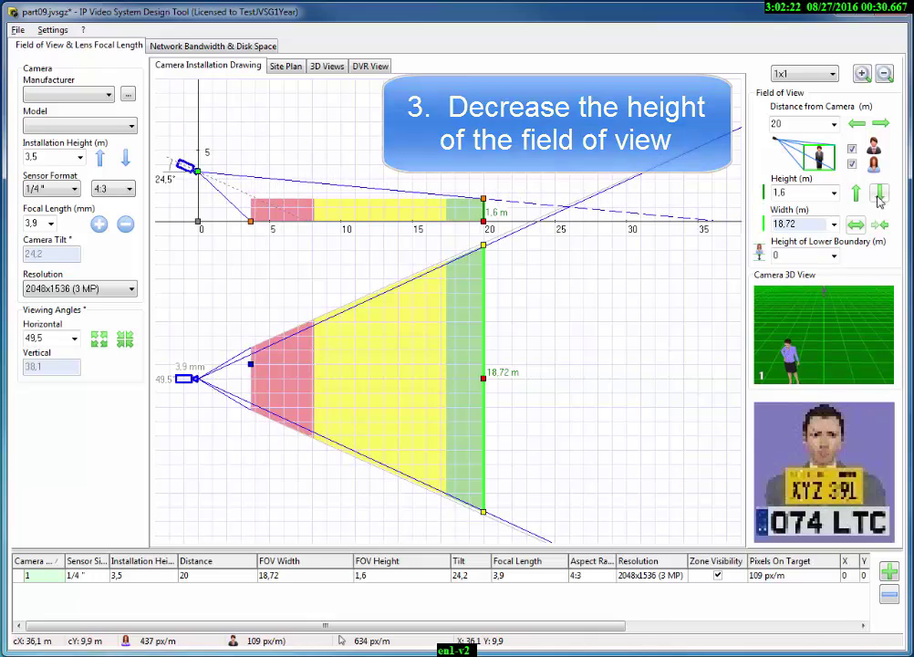